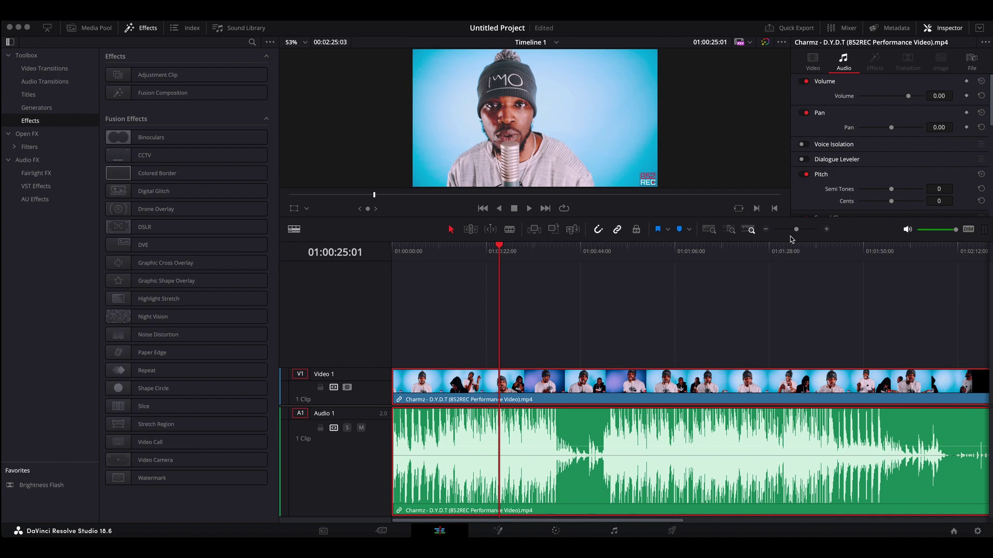
# Zoom the timeline in so roughly 01:00:20 to 01:00:30 of the song fills the view.
pyautogui.moveTo(797, 231); pyautogui.dragTo(806, 231)
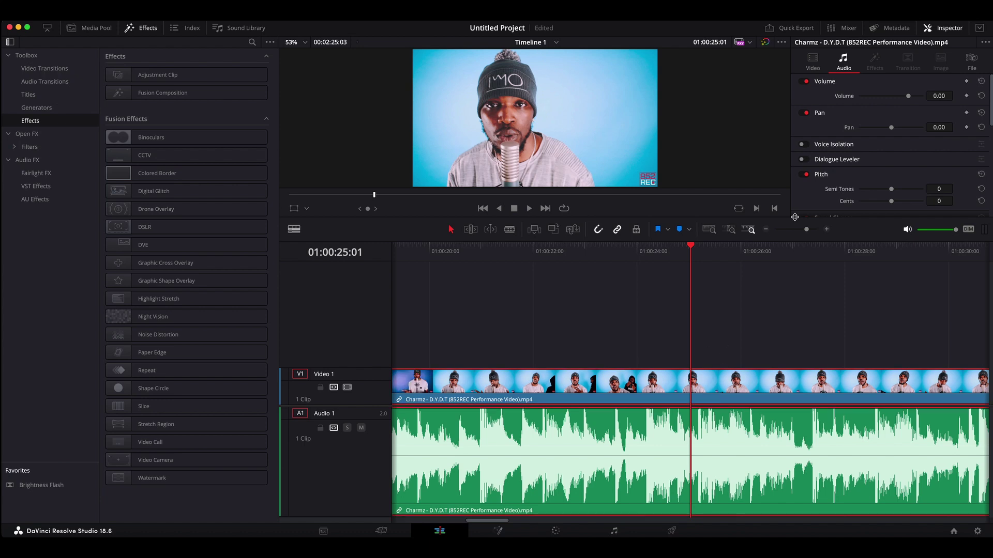
# Readjust the timeline zoom and play from 01:00:23:24 to hear the beat.
pyautogui.moveTo(806, 229); pyautogui.dragTo(796, 229)
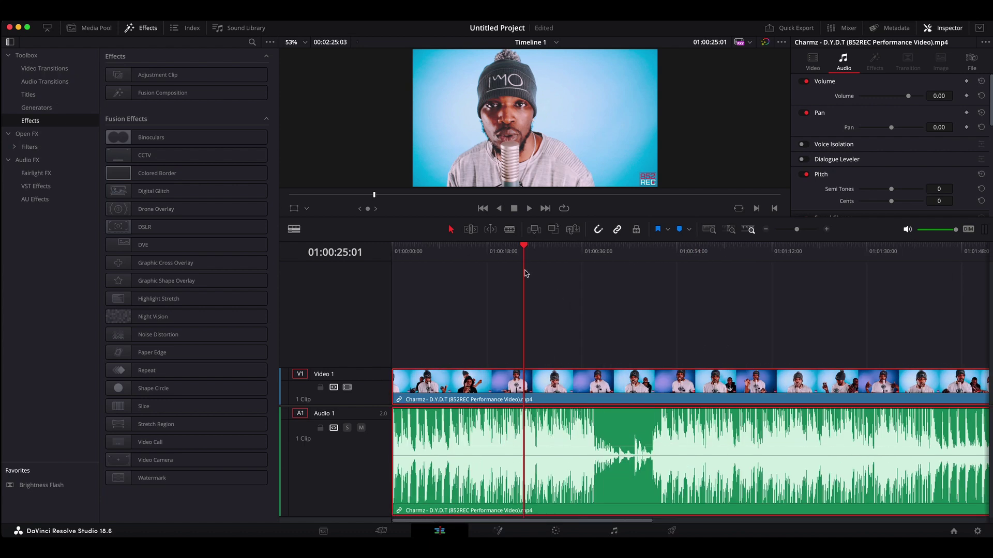
pyautogui.click(805, 229)
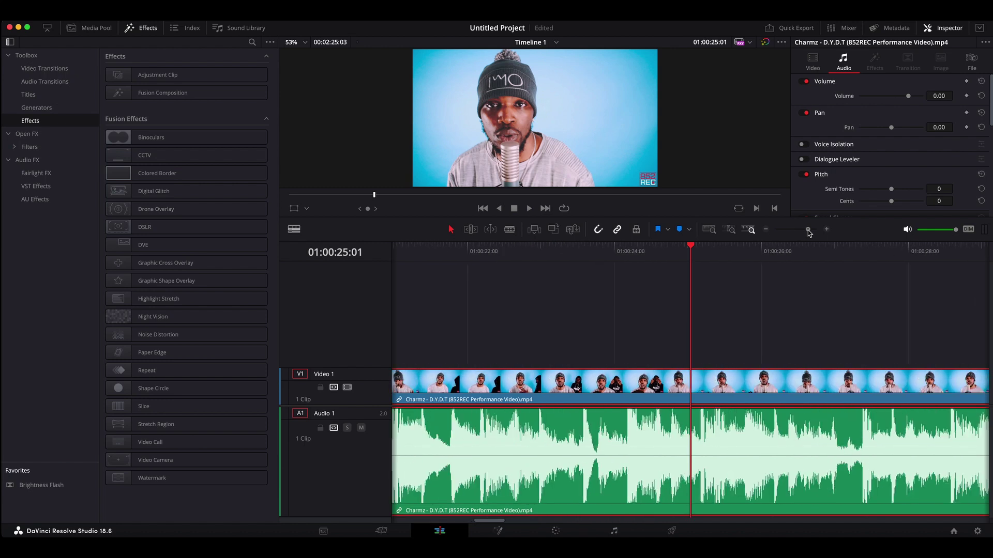
pyautogui.click(611, 251)
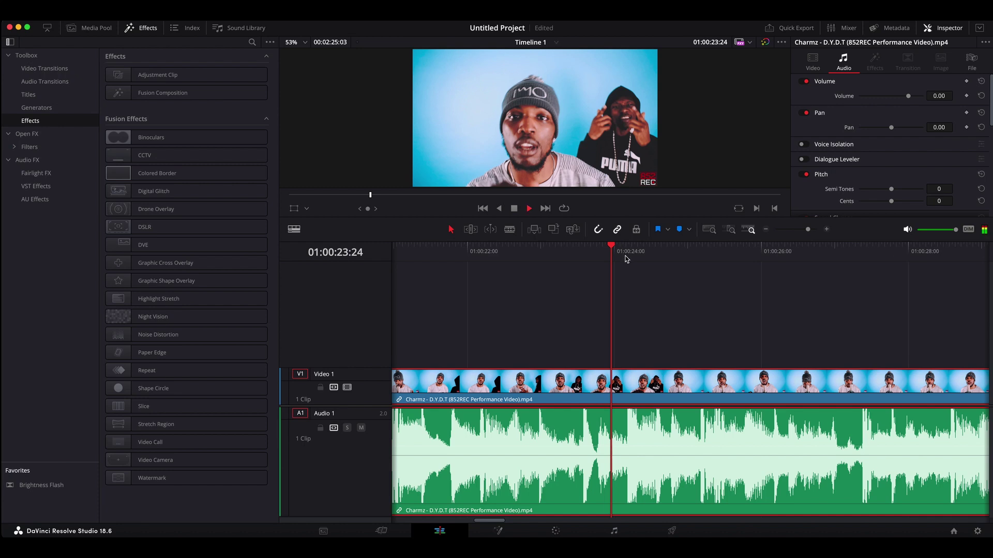
pyautogui.press('space')
# Park the playhead on the kick at 01:00:23:14 and zoom in closer around it.
pyautogui.click(565, 252)
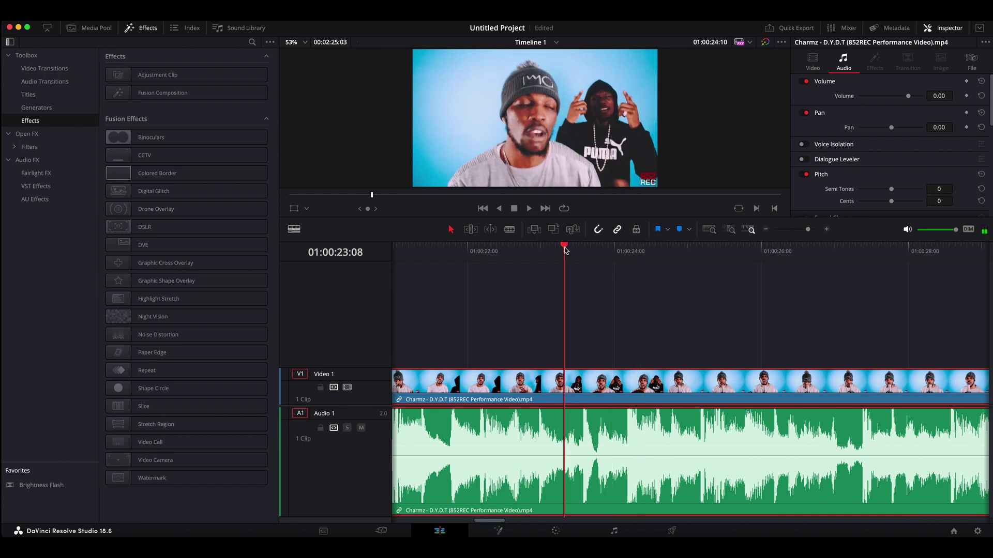
pyautogui.press('space')
pyautogui.press('space')
pyautogui.click(538, 251)
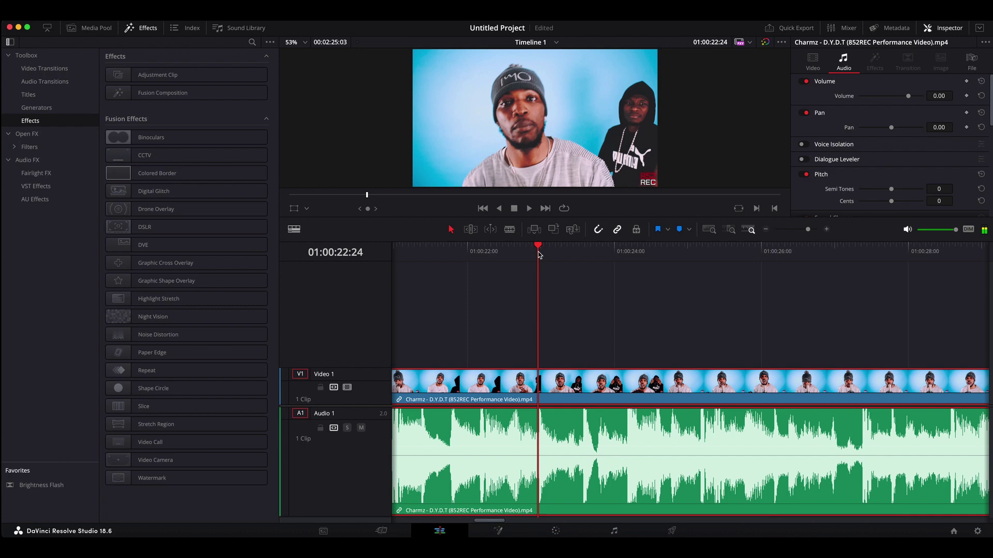
pyautogui.click(581, 253)
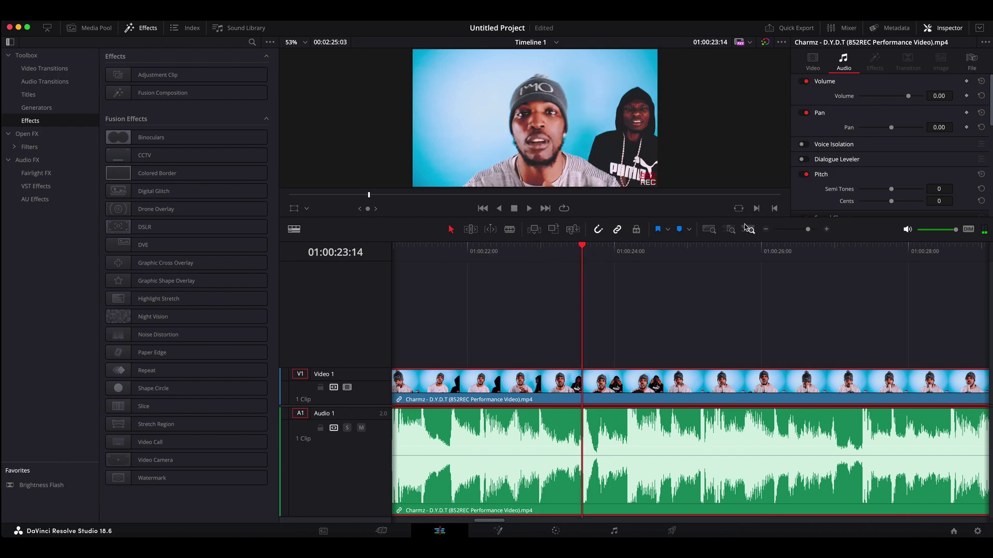
pyautogui.moveTo(809, 231); pyautogui.dragTo(817, 232)
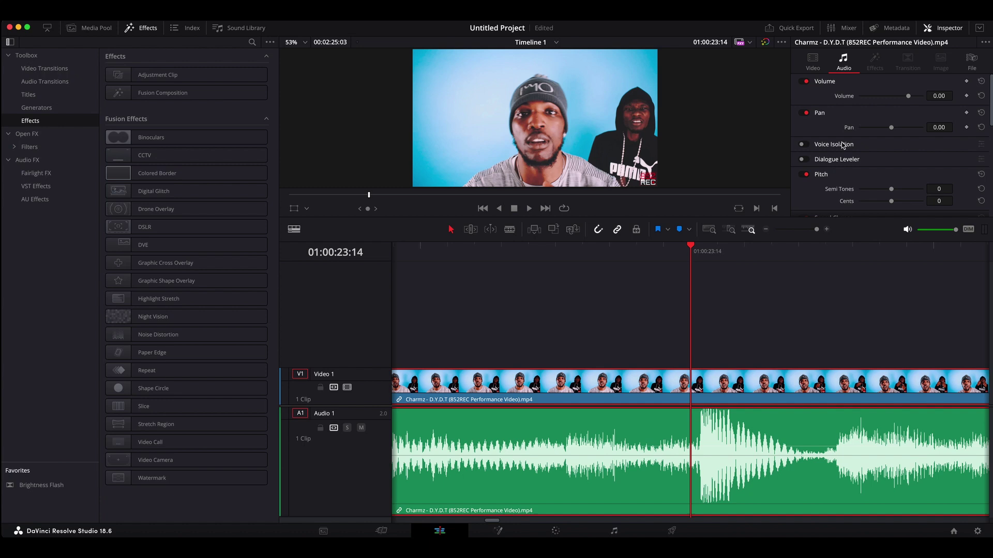
# Switch the Inspector to the Video tab so Transform shows Zoom 1.000 and Position 0.000.
pyautogui.scroll(-8, 843, 145)
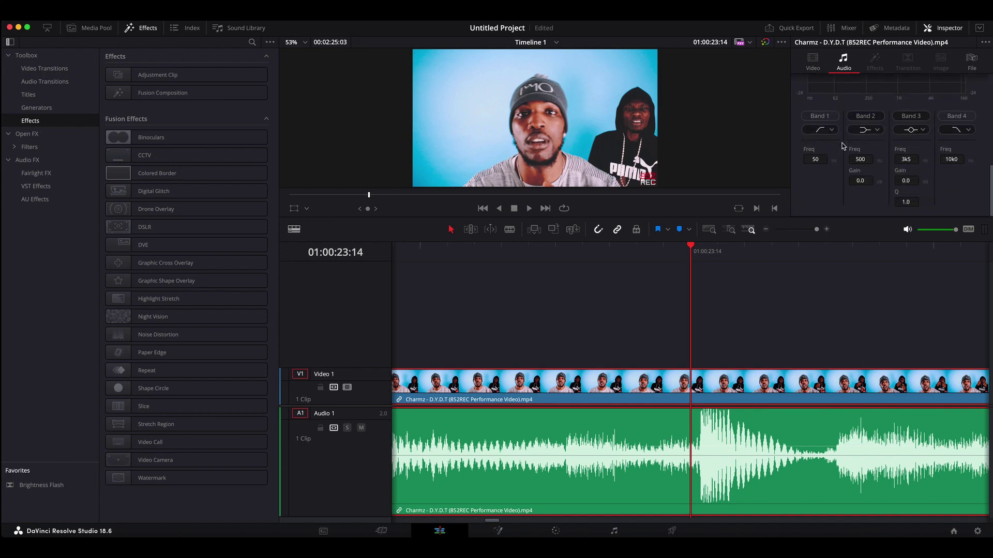
pyautogui.scroll(3, 843, 142)
pyautogui.click(820, 64)
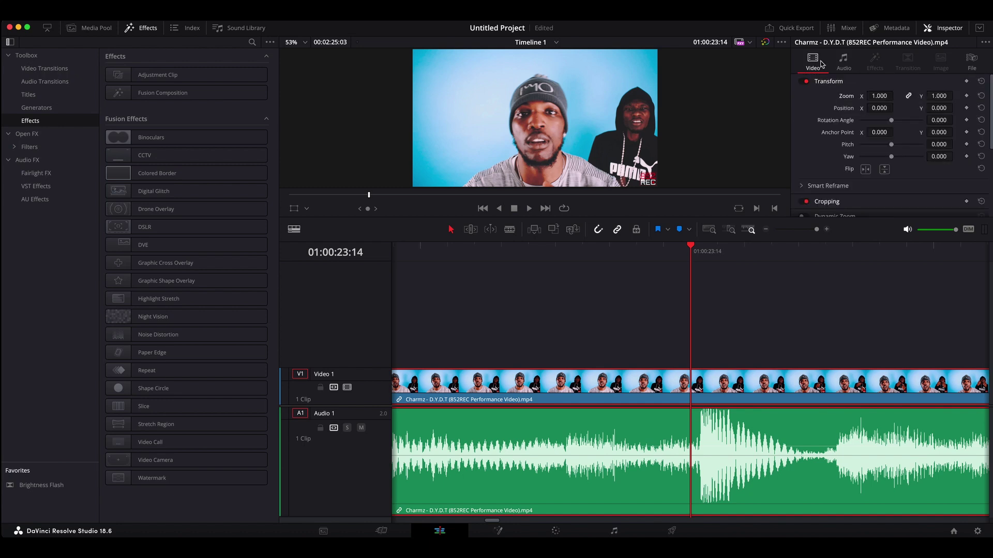
pyautogui.scroll(-5, 843, 186)
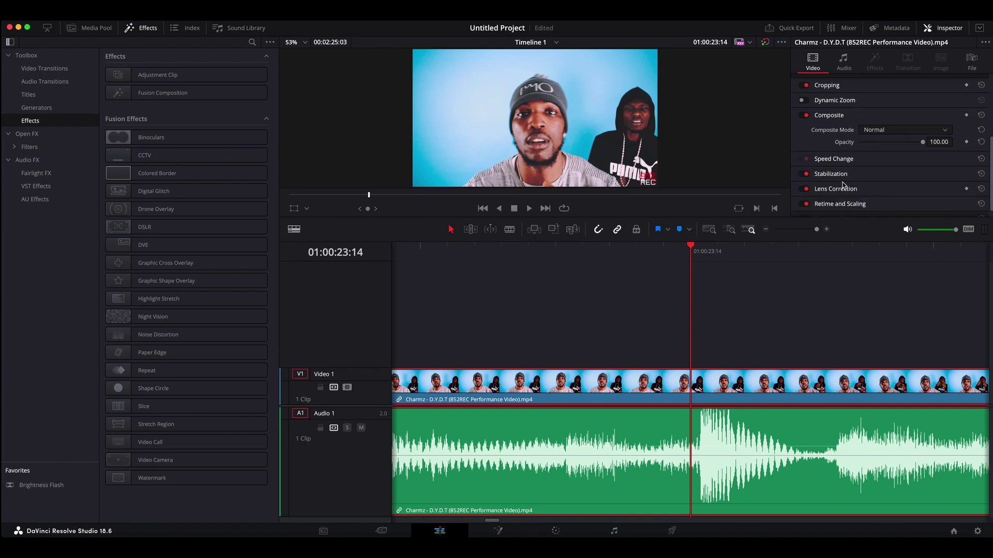
pyautogui.scroll(5, 842, 185)
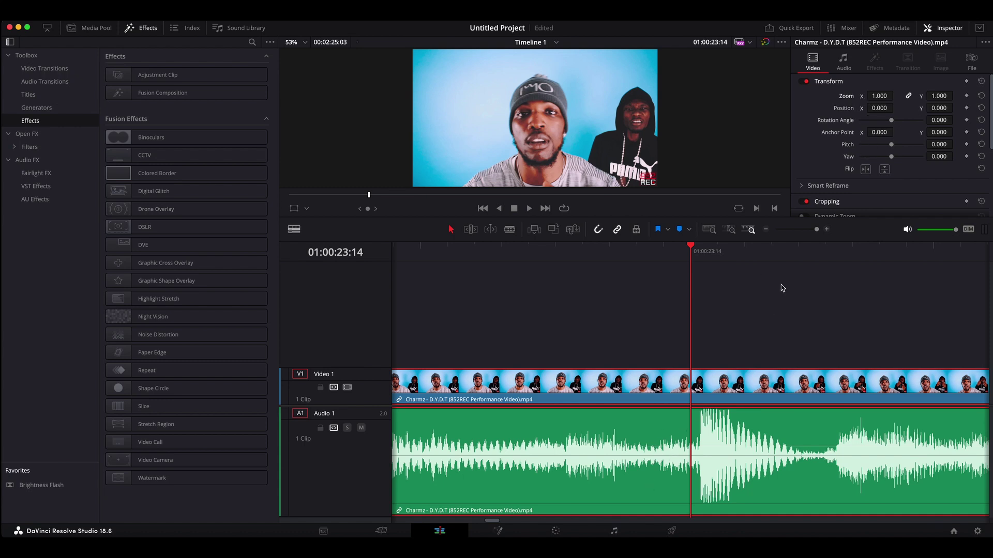
# Keyframe Zoom at 1.0 on 23:14, 1.15 on 23:16, and back to 1.0 on 23:18.
pyautogui.click(966, 96)
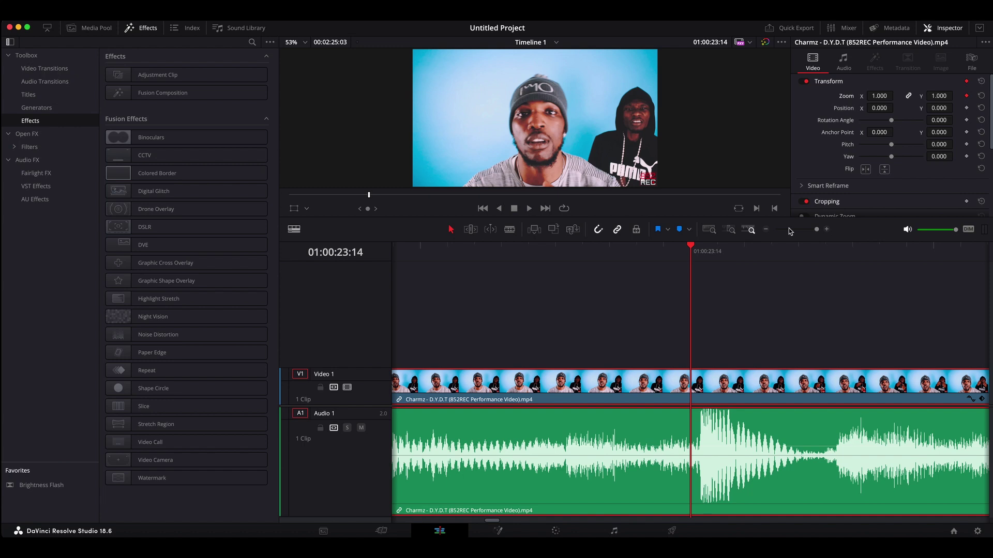
pyautogui.press('space')
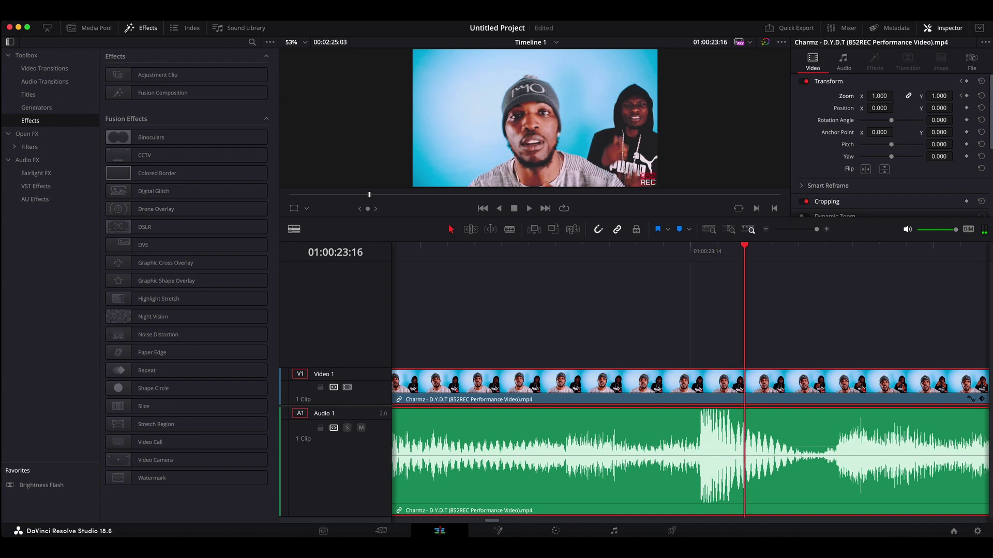
pyautogui.moveTo(879, 96); pyautogui.dragTo(895, 96)
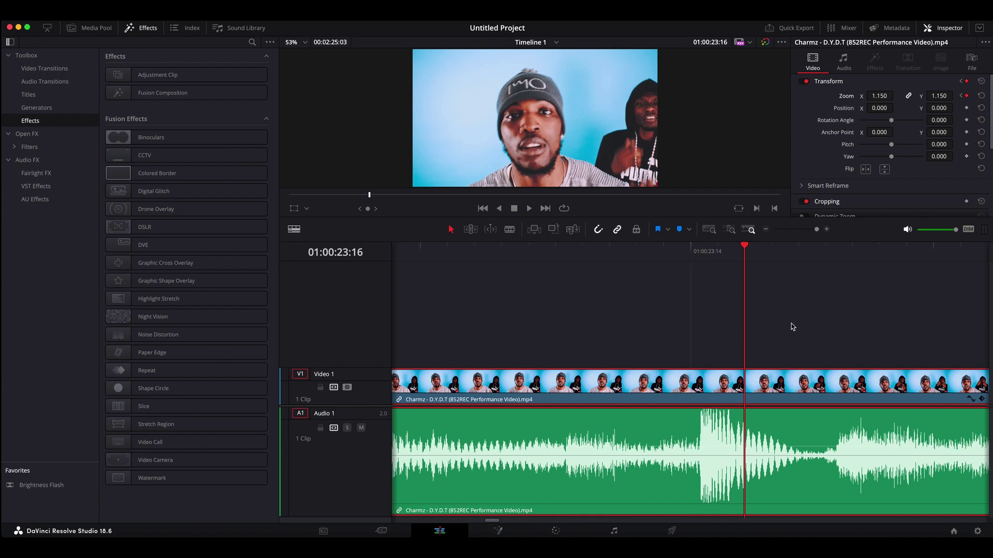
pyautogui.press('Right')
pyautogui.press('Right')
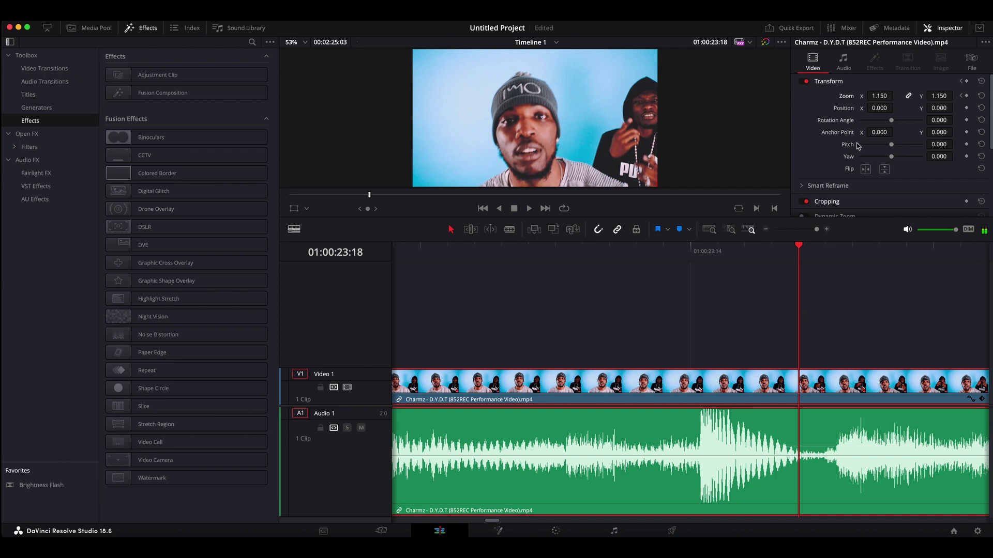
pyautogui.moveTo(879, 95); pyautogui.dragTo(825, 95)
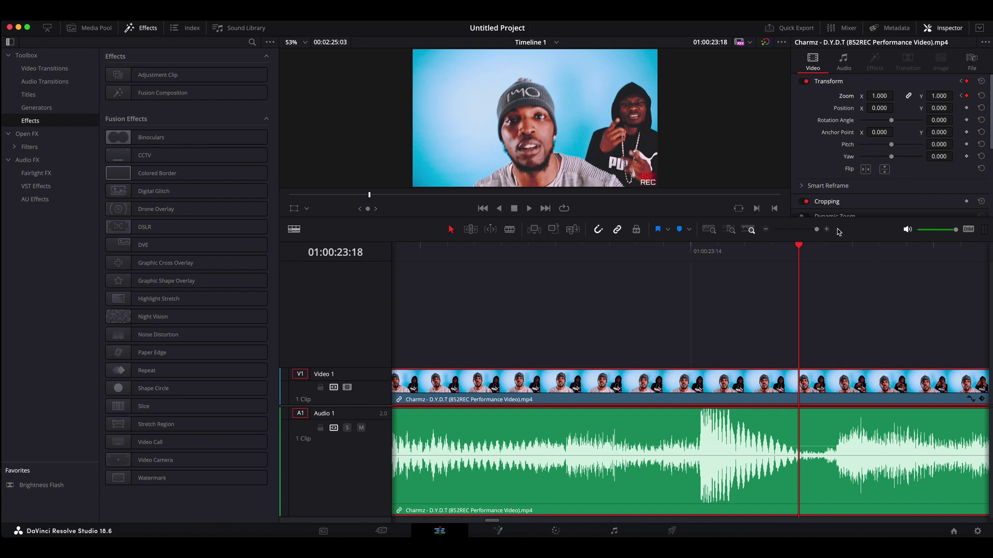
# Zoom out to the whole Charmz clip and reveal its Transform keyframe lane below Video 1.
pyautogui.moveTo(817, 230); pyautogui.dragTo(794, 230)
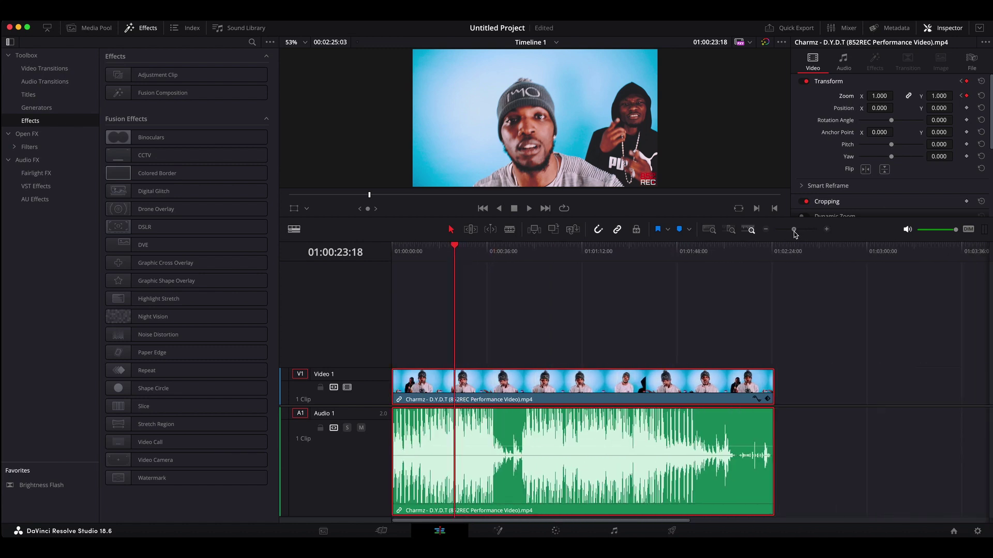
pyautogui.click(768, 400)
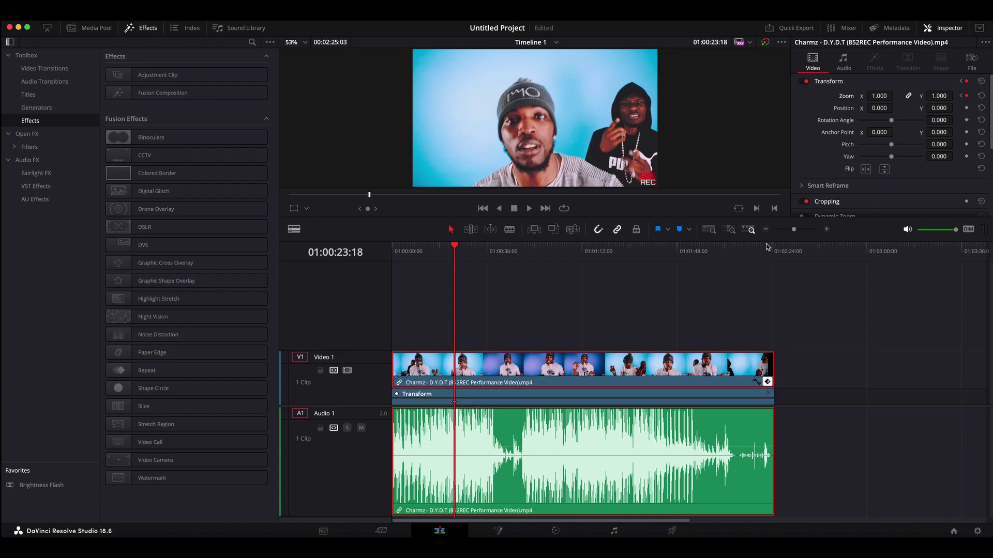
# Frame the three Zoom keyframes around 01:00:23:14 in the zoomed timeline, playhead back near 23:16.
pyautogui.moveTo(796, 232); pyautogui.dragTo(816, 230)
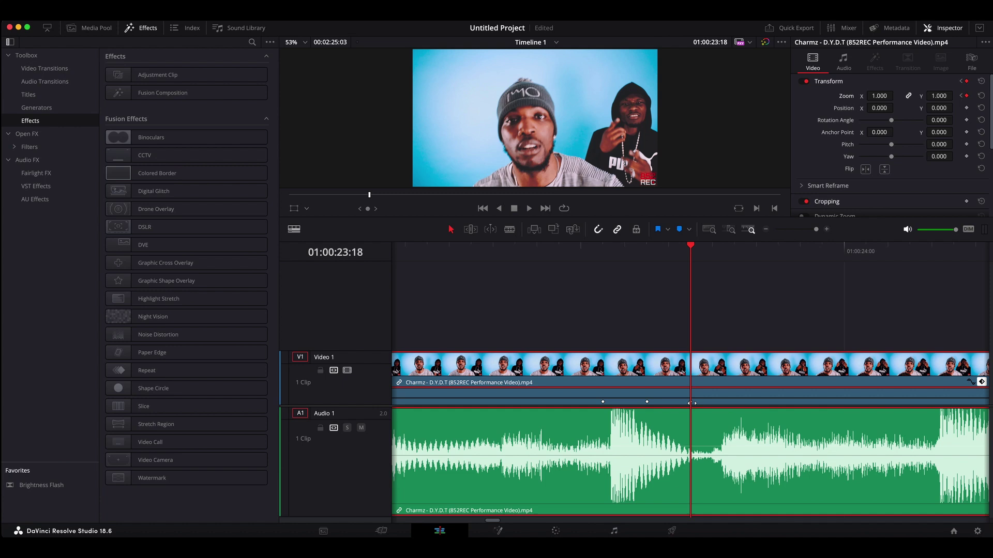
pyautogui.moveTo(600, 254)
pyautogui.mouseDown()
pyautogui.moveTo(660, 263)
pyautogui.moveTo(610, 261)
pyautogui.mouseUp()
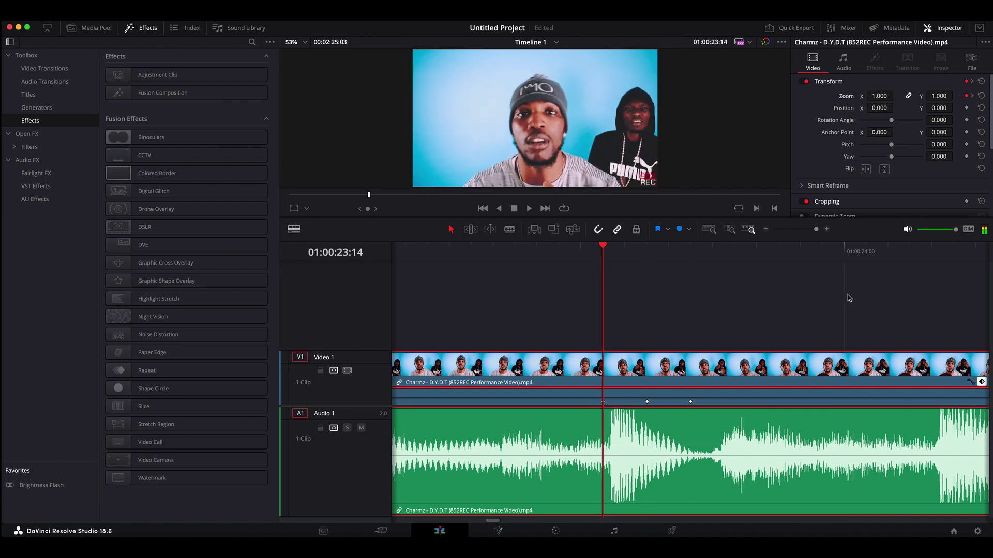
pyautogui.moveTo(816, 229); pyautogui.dragTo(812, 231)
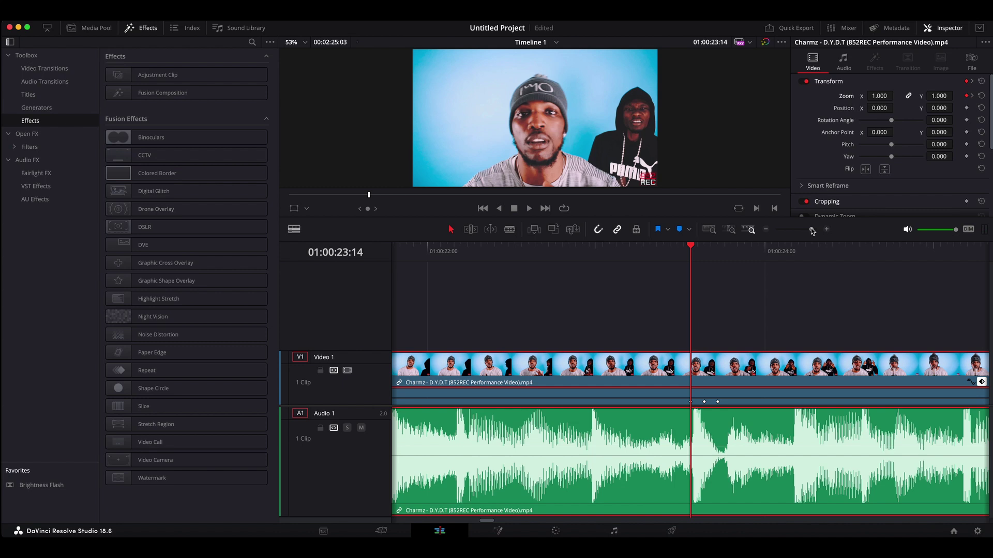
pyautogui.moveTo(812, 231); pyautogui.dragTo(812, 230)
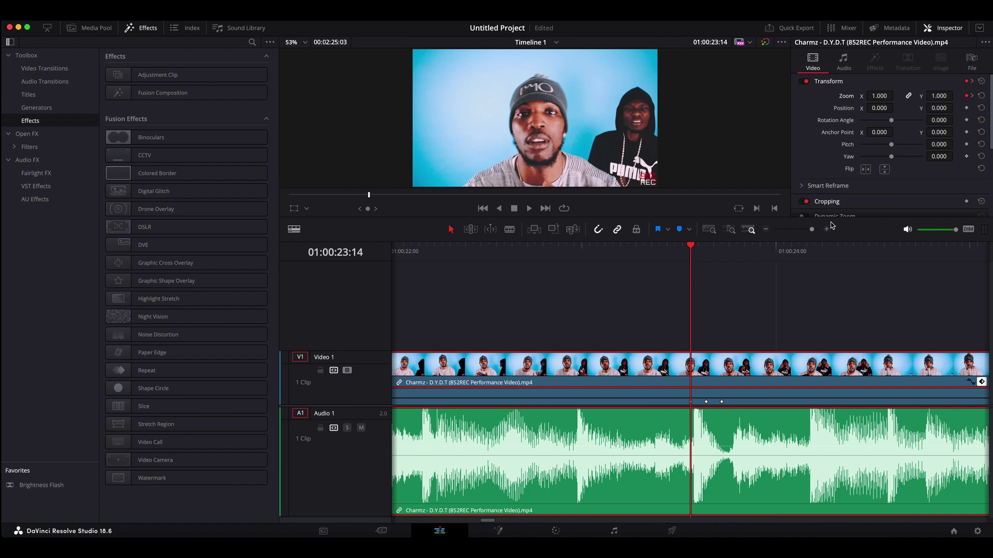
pyautogui.moveTo(811, 230); pyautogui.dragTo(812, 231)
# Select the three pump keyframes and locate the next kick at 01:00:24:04.
pyautogui.moveTo(735, 404); pyautogui.dragTo(677, 401)
pyautogui.moveTo(811, 230); pyautogui.dragTo(809, 229)
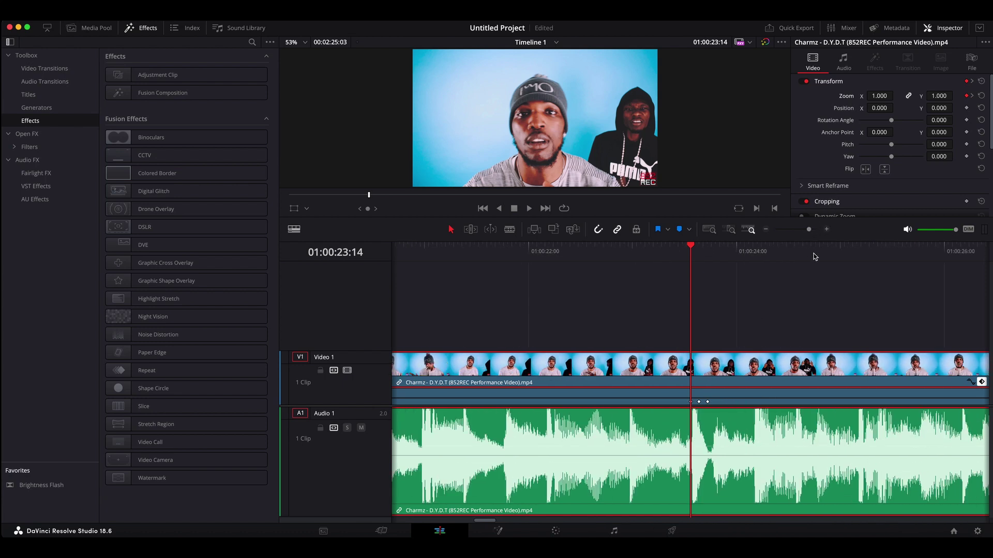
pyautogui.press('space')
pyautogui.press('space')
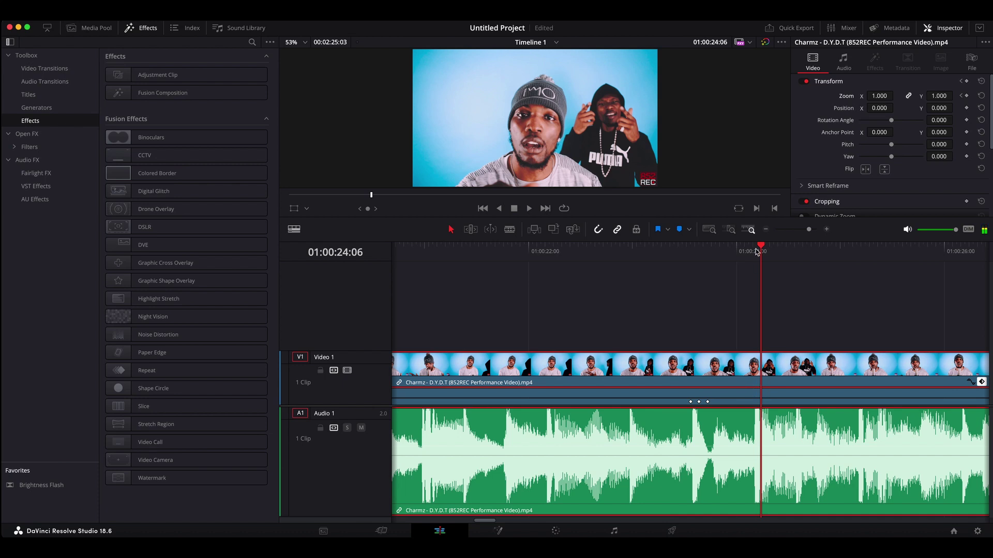
pyautogui.press('Left')
pyautogui.press('Left')
# Alt-drag a copy of the pump keyframes onto 01:00:24:04 and play the section to check it.
pyautogui.moveTo(720, 406); pyautogui.dragTo(680, 399)
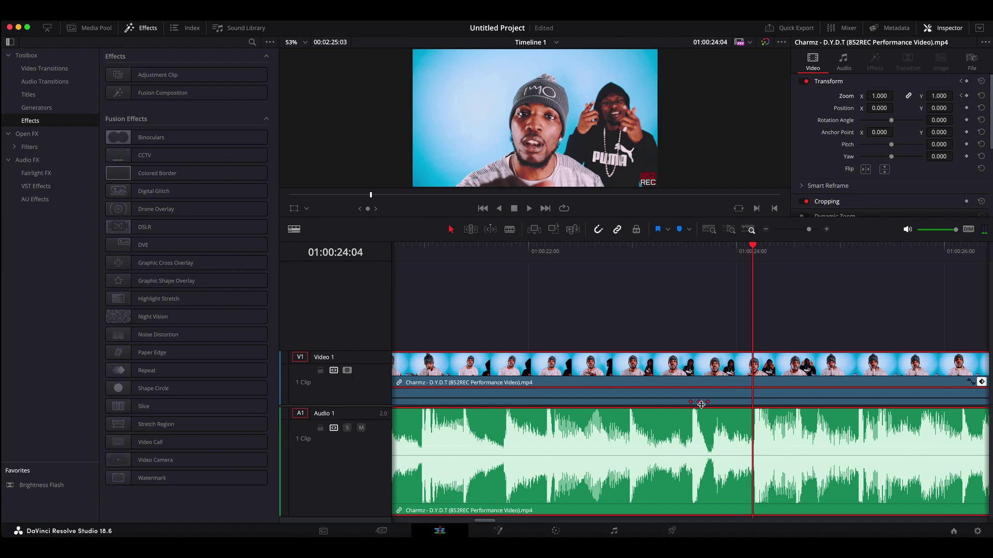
pyautogui.moveTo(702, 402); pyautogui.dragTo(754, 405)
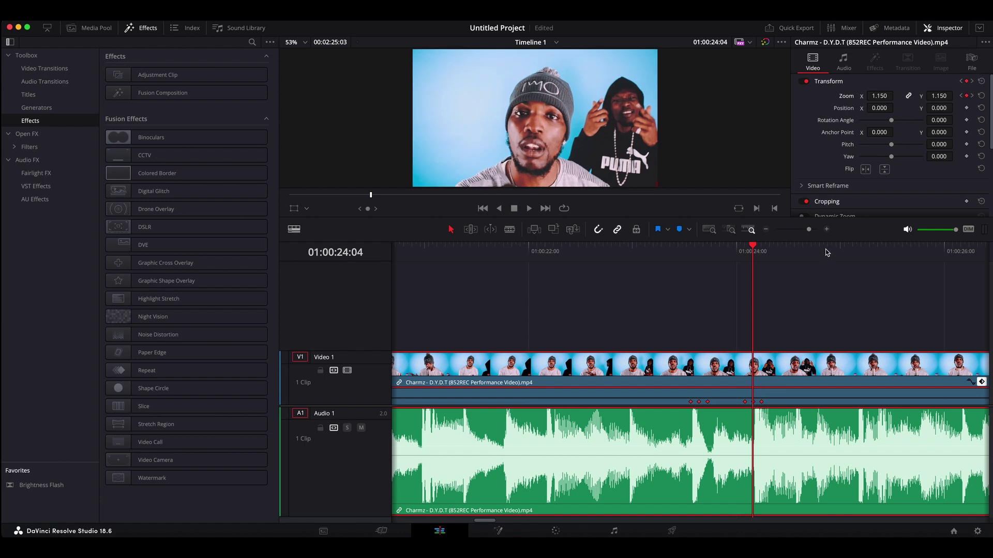
pyautogui.moveTo(810, 231); pyautogui.dragTo(815, 231)
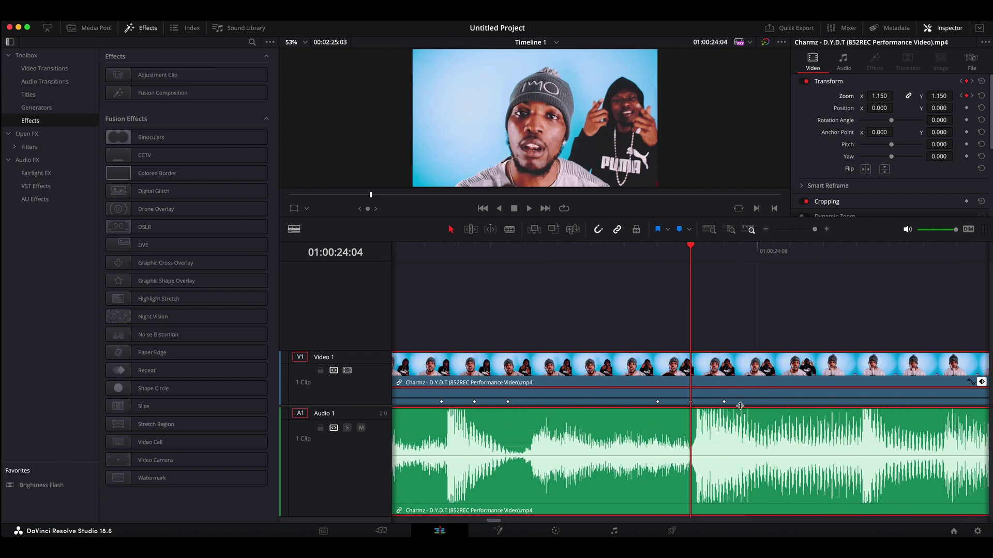
pyautogui.moveTo(736, 405); pyautogui.dragTo(653, 400)
pyautogui.press('/')
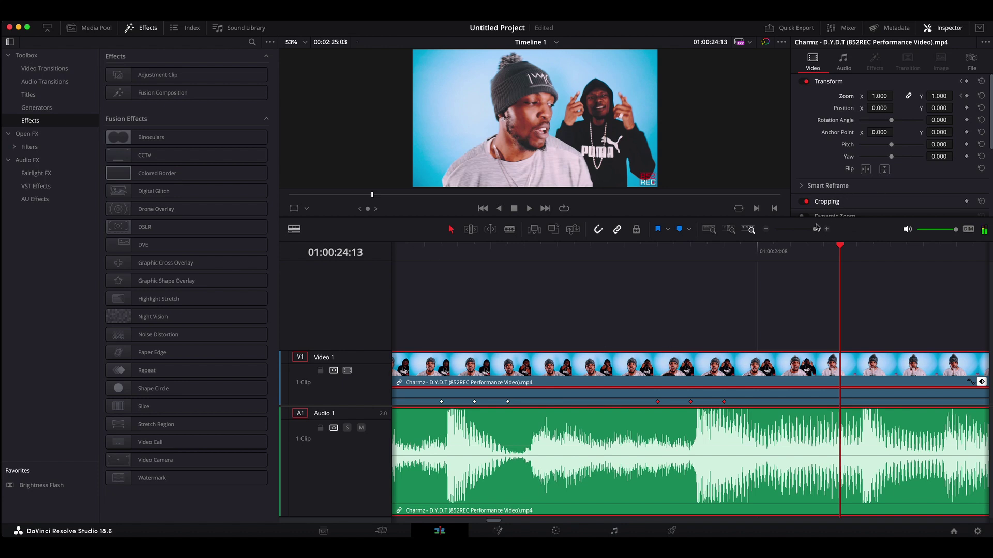
pyautogui.moveTo(815, 230); pyautogui.dragTo(812, 234)
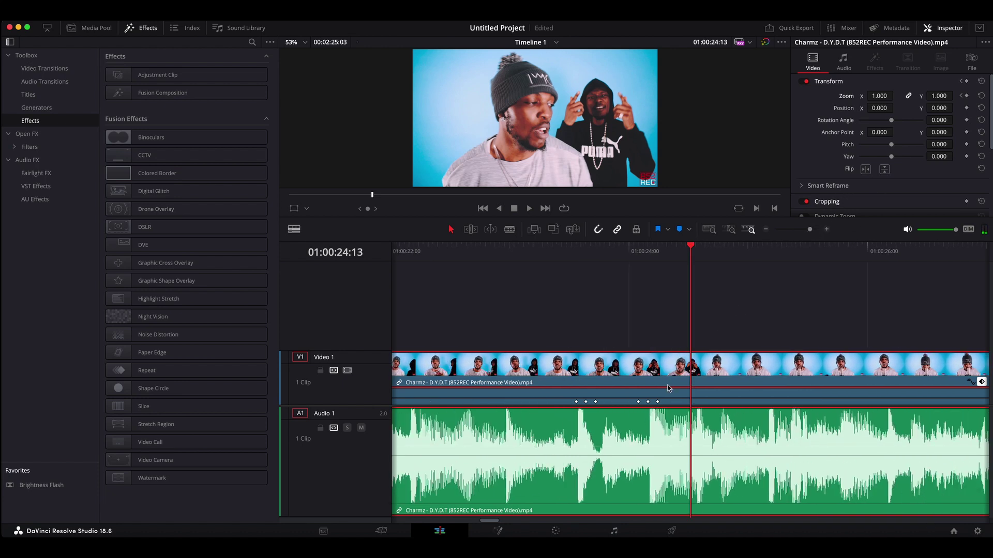
# Copy the latest keyframe trio onto the following kicks and review playback from 01:00:23:06.
pyautogui.moveTo(676, 405); pyautogui.dragTo(701, 402)
pyautogui.click(539, 255)
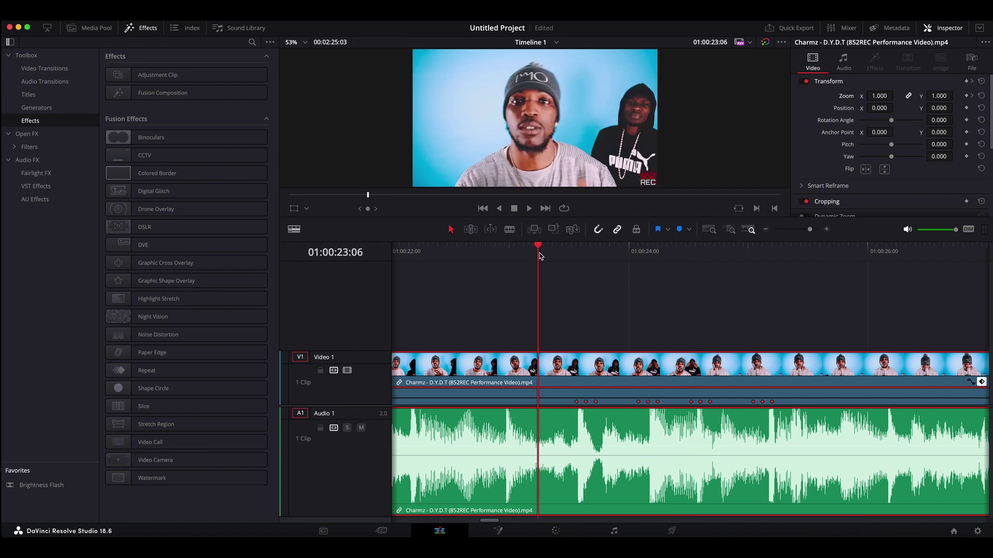
pyautogui.press('space')
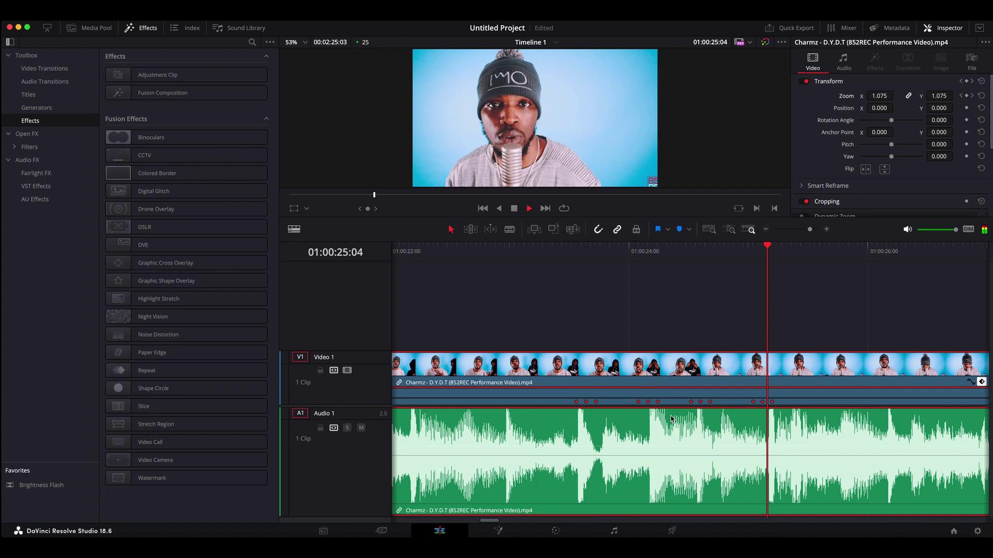
pyautogui.press('space')
# Shift the last two keyframe groups 15 frames right, check the timing, and save the project.
pyautogui.moveTo(686, 405); pyautogui.dragTo(834, 400)
pyautogui.click(657, 259)
pyautogui.press('space')
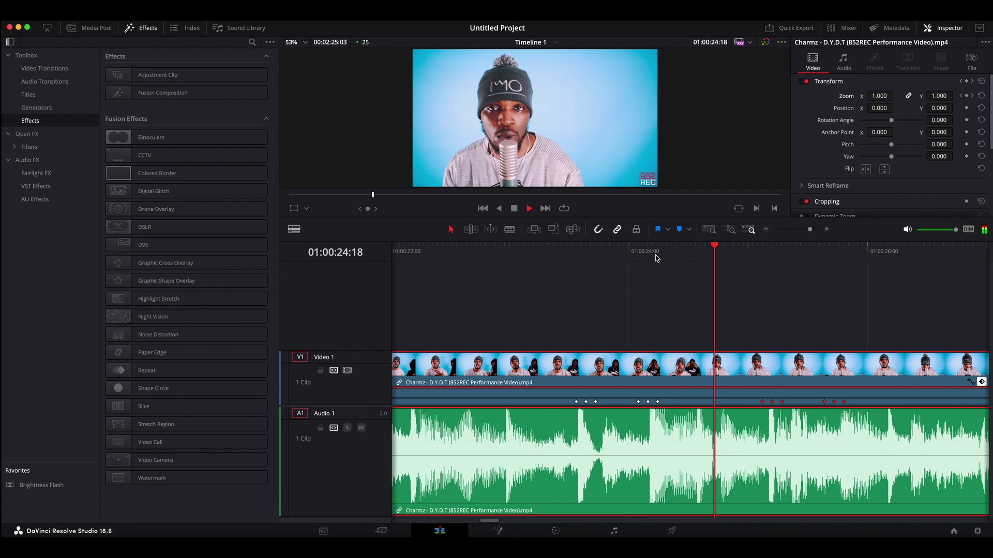
pyautogui.press('space')
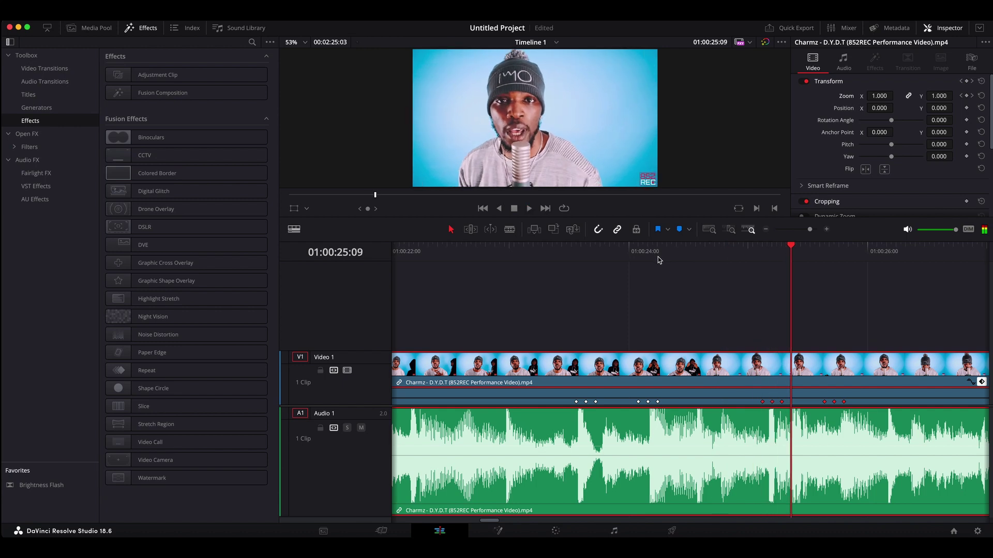
pyautogui.press('super+s')
pyautogui.moveTo(857, 405); pyautogui.dragTo(784, 406)
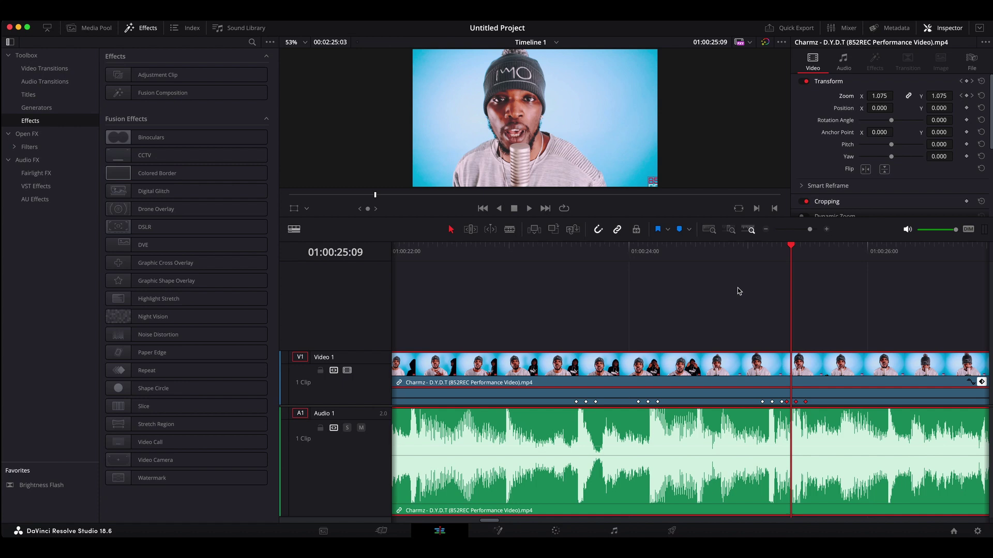
pyautogui.click(729, 257)
pyautogui.press('space')
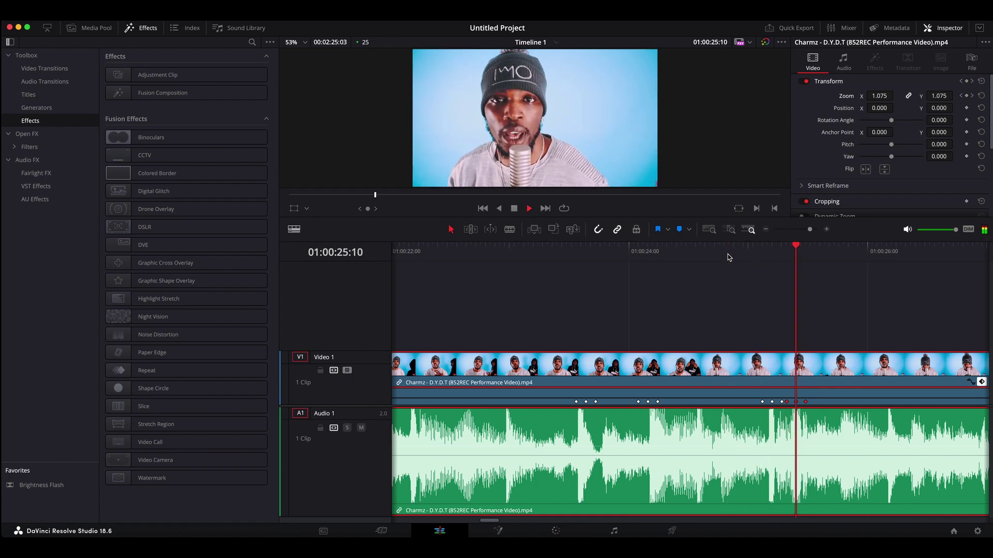
pyautogui.press('space')
pyautogui.click(563, 253)
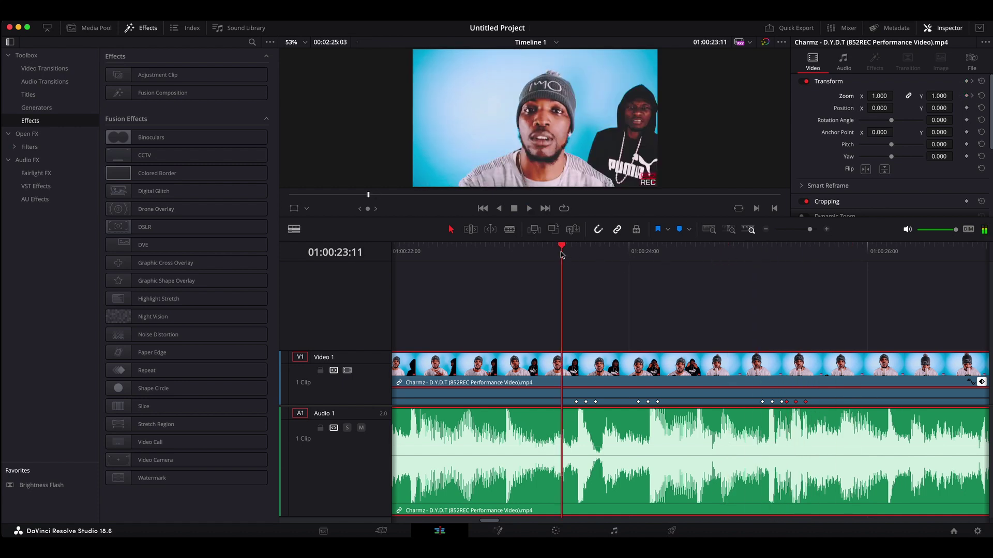
pyautogui.press('space')
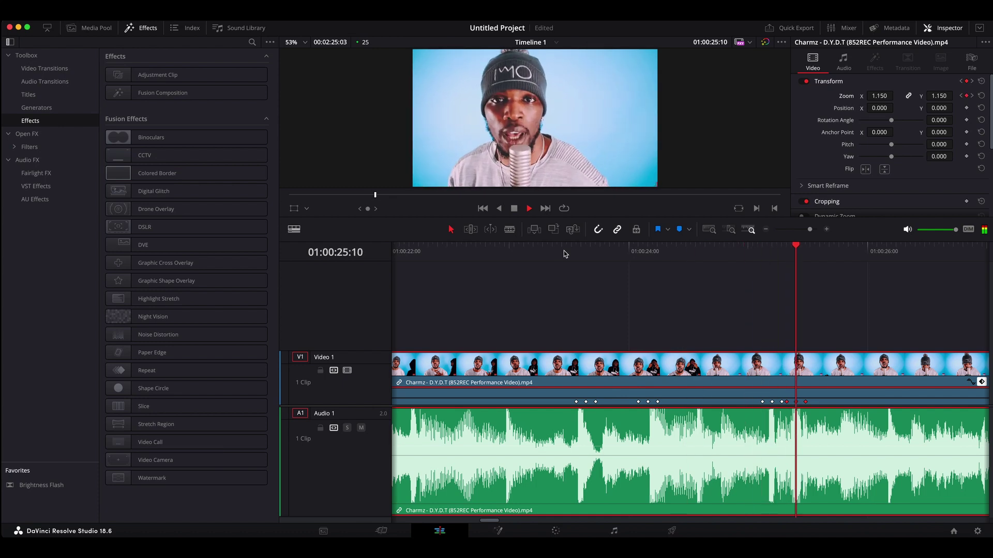
pyautogui.press('space')
pyautogui.moveTo(836, 406); pyautogui.dragTo(571, 400)
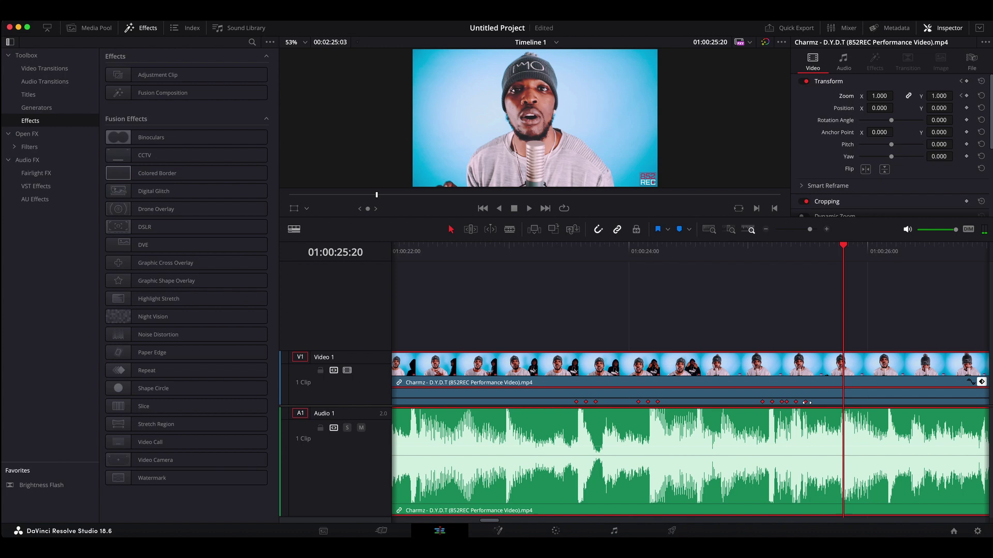
pyautogui.moveTo(806, 402); pyautogui.dragTo(805, 403)
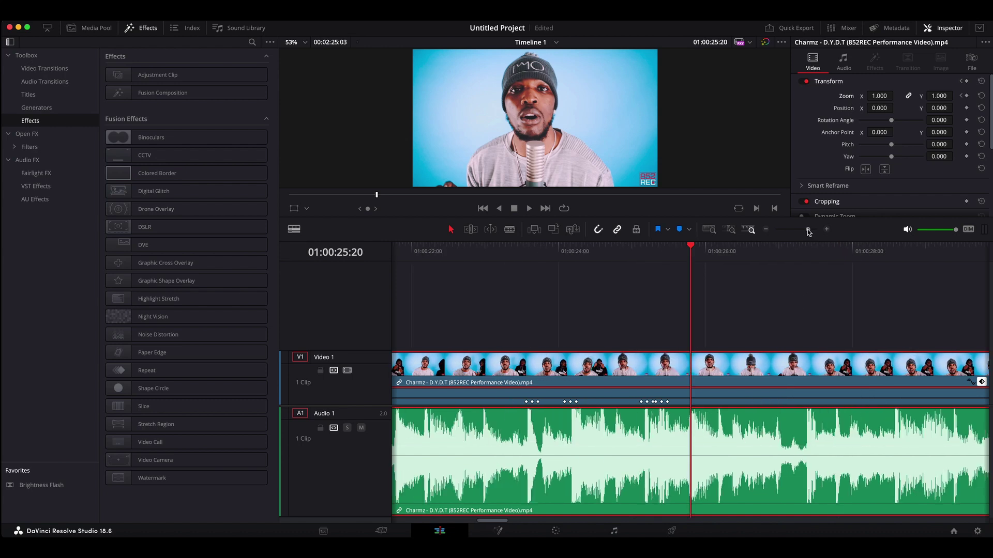
pyautogui.moveTo(810, 230); pyautogui.dragTo(807, 231)
pyautogui.moveTo(709, 401); pyautogui.dragTo(538, 416)
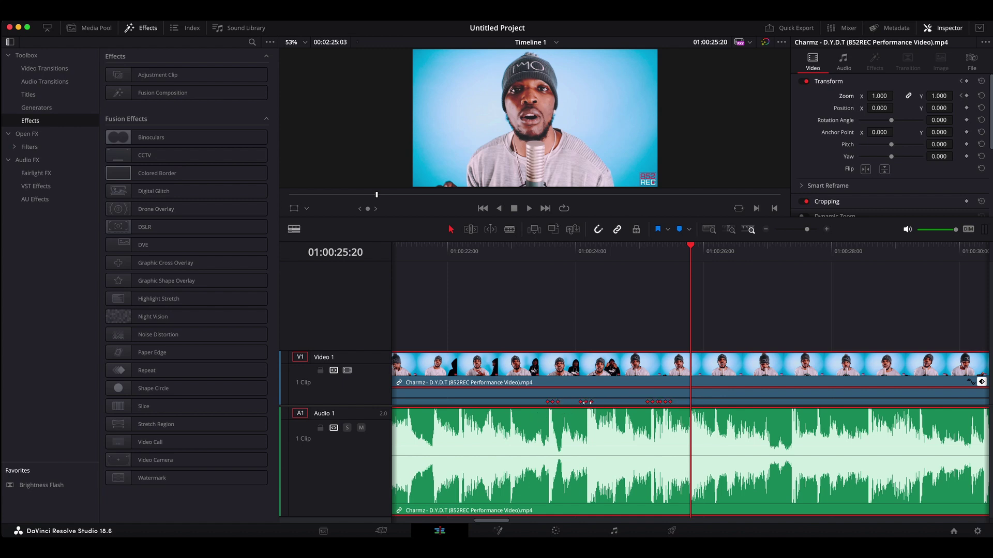
# Copy the pump keyframes to later kicks, duplicate the whole set out to about 01:00:40, and save.
pyautogui.moveTo(586, 403); pyautogui.dragTo(987, 403)
pyautogui.moveTo(807, 229); pyautogui.dragTo(802, 230)
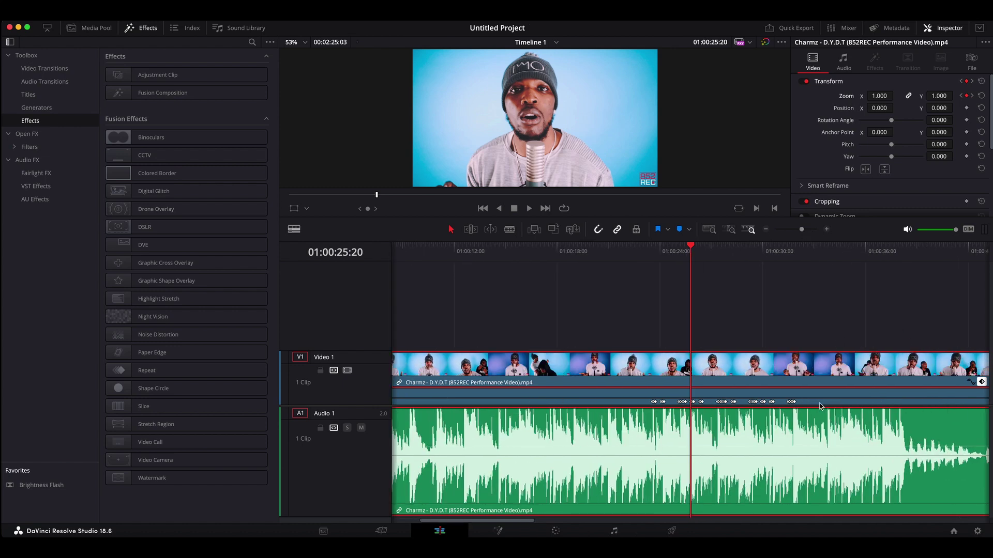
pyautogui.moveTo(820, 406); pyautogui.dragTo(664, 404)
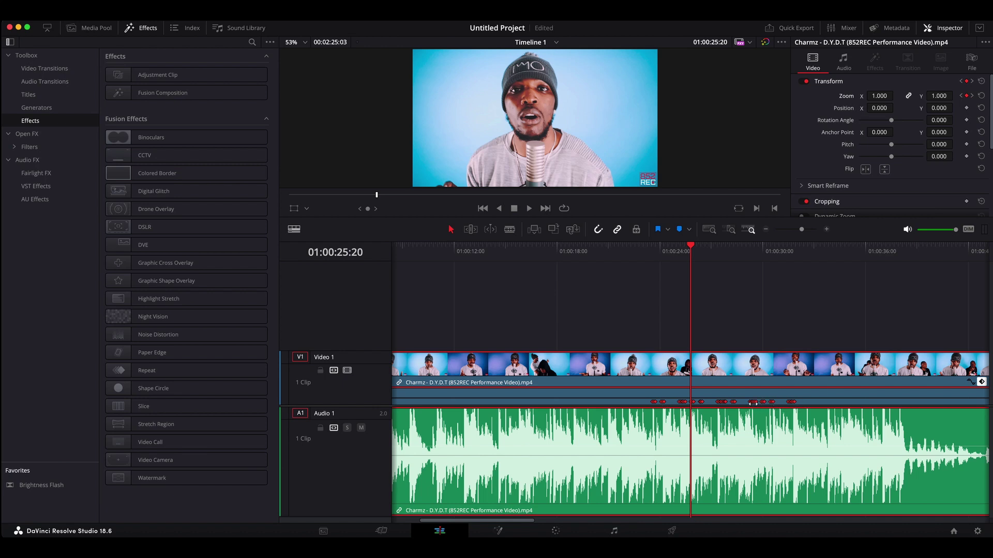
pyautogui.moveTo(753, 403); pyautogui.dragTo(905, 409)
pyautogui.press('super+s')
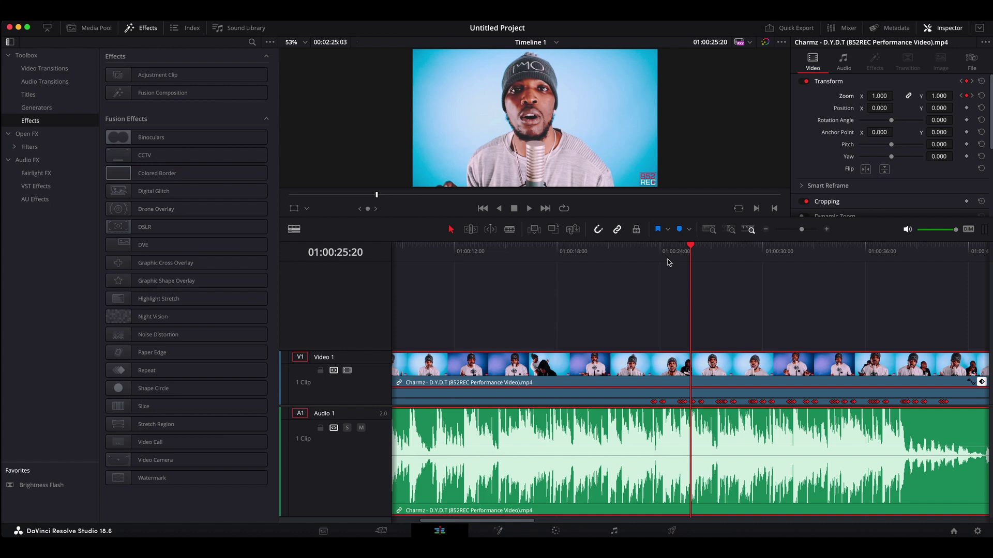
pyautogui.click(650, 249)
pyautogui.press('space')
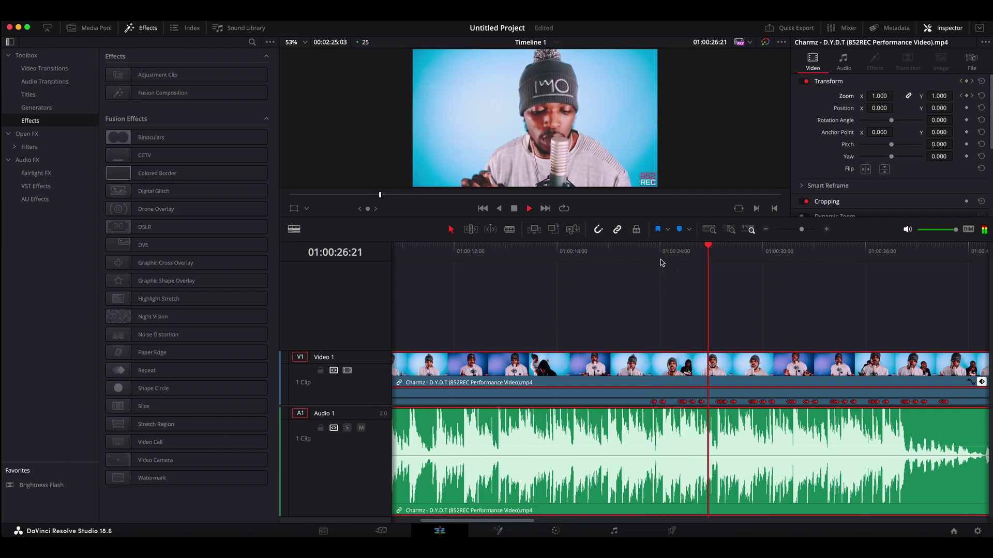
pyautogui.press('space')
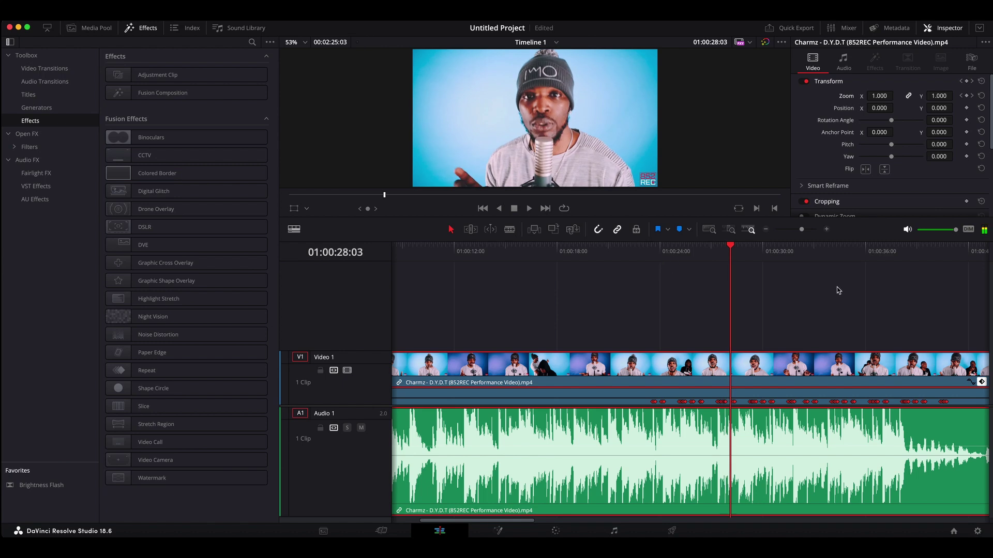